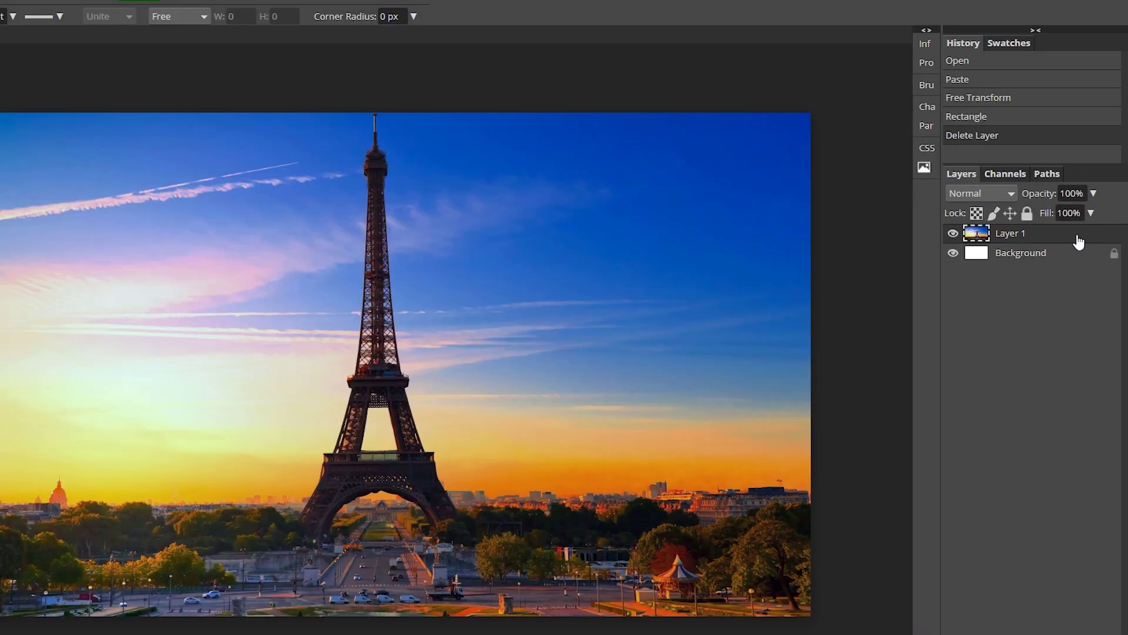
Open Layer 1's layer style and enable a red Color Overlay in Multiply mode
double_click(1079, 241)
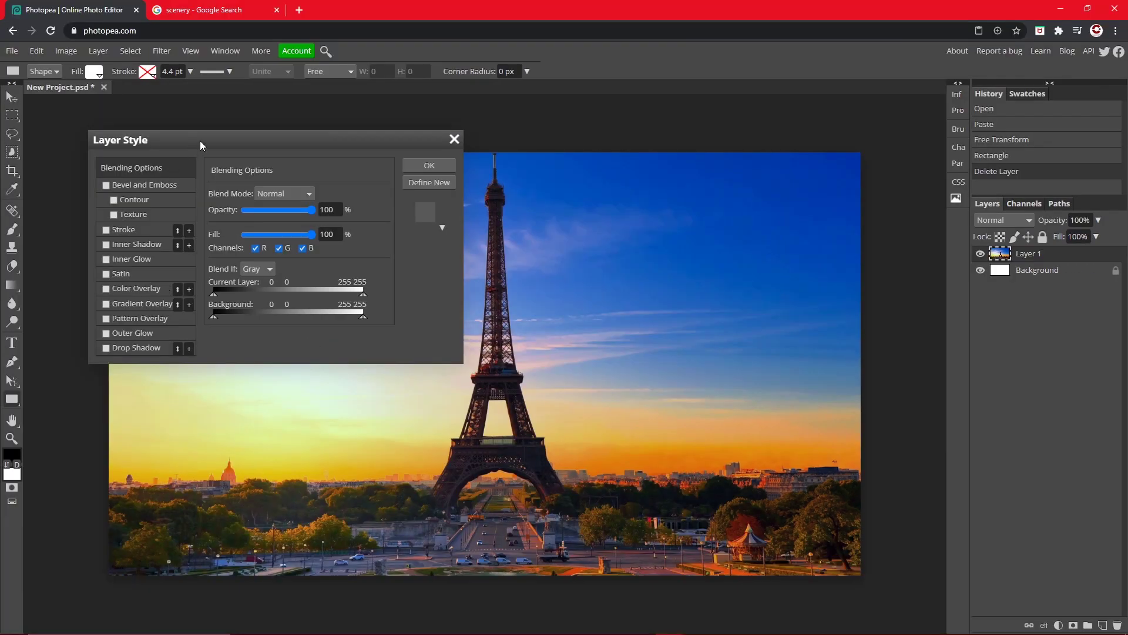
left_click_drag(201, 144, 679, 257)
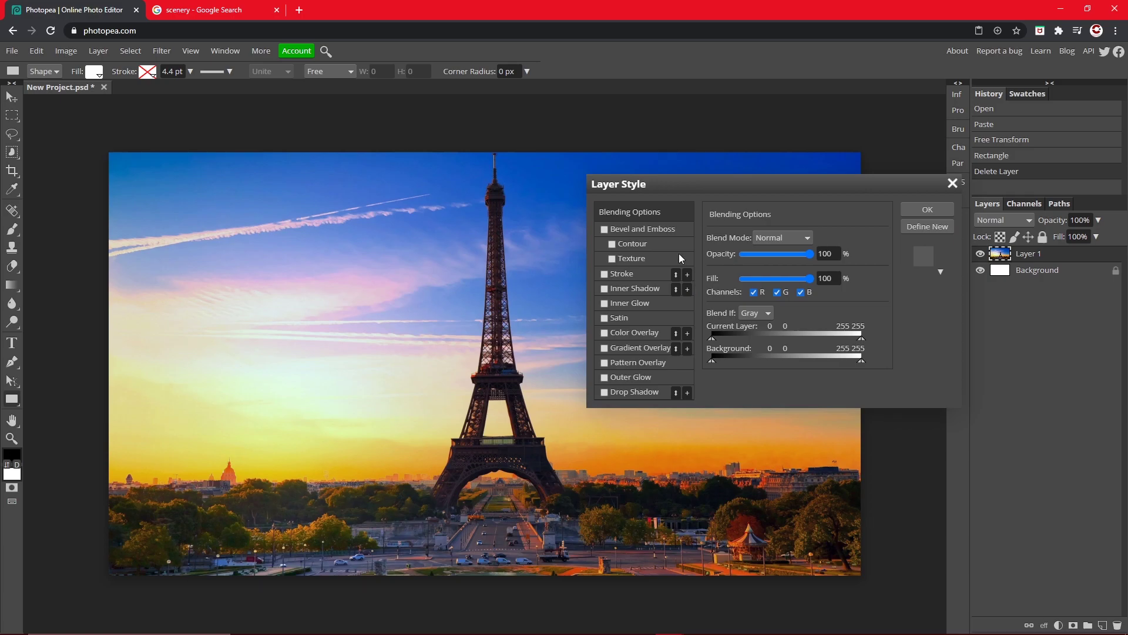
left_click(605, 333)
left_click(635, 333)
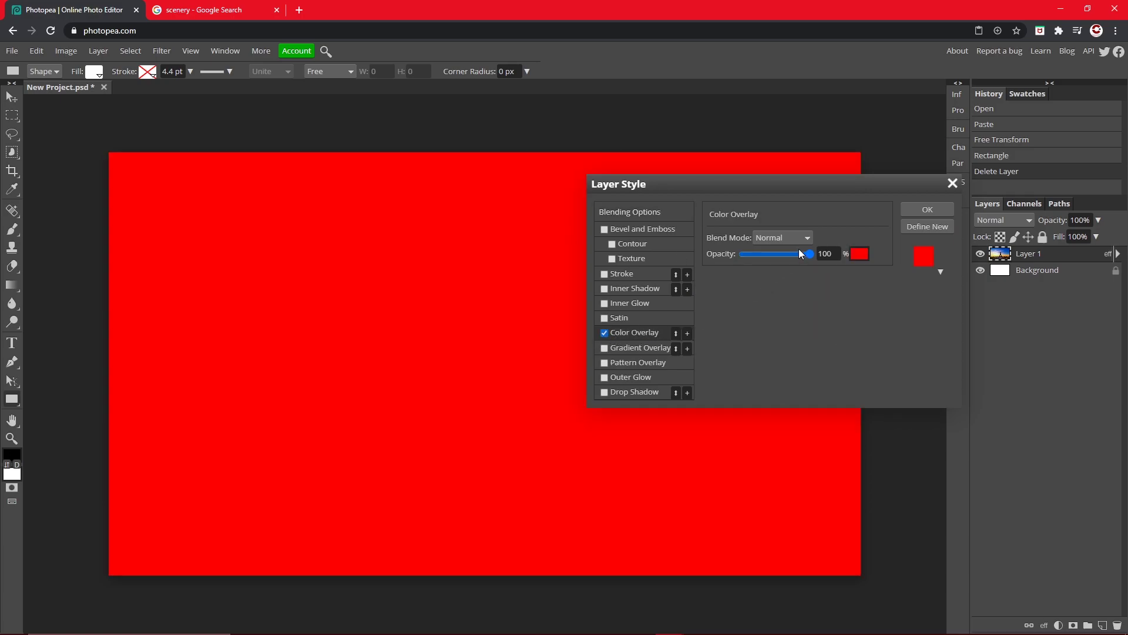
left_click(782, 237)
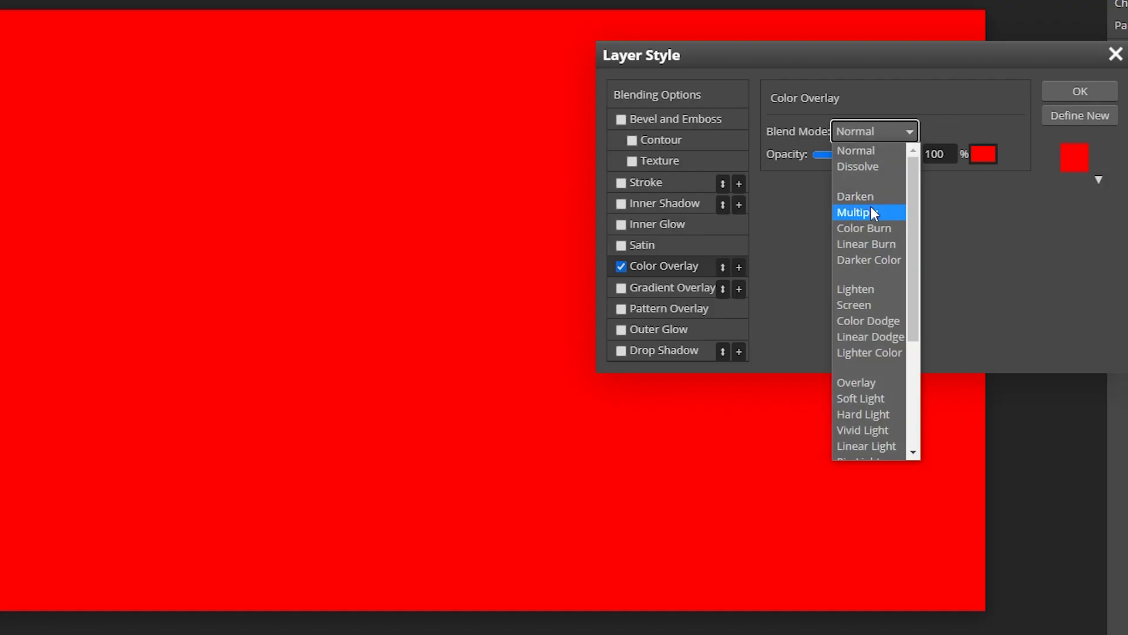
left_click(870, 212)
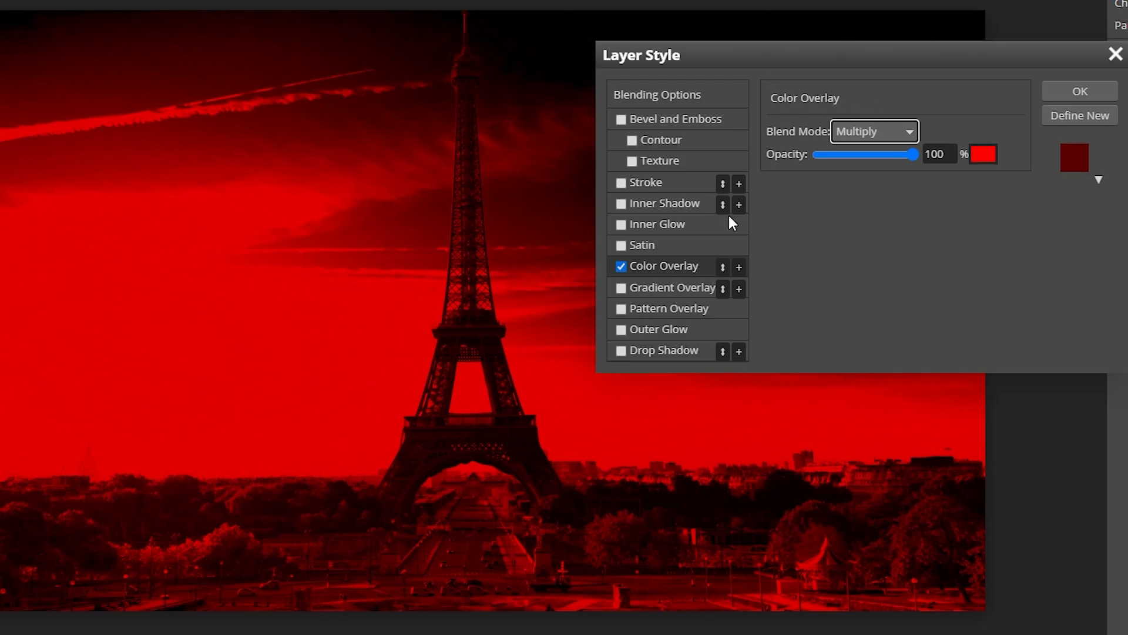
Preview Dissolve, Darken, Linear Burn, Lighten, Color Dodge and Soft Light blends, then return to Multiply
left_click(875, 131)
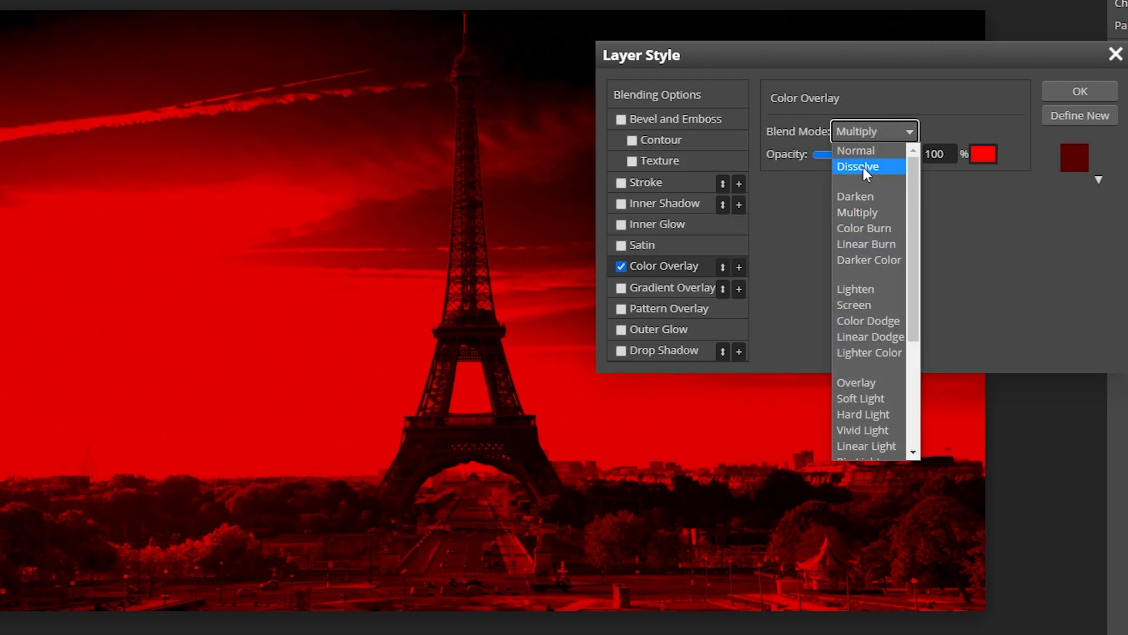
left_click(863, 167)
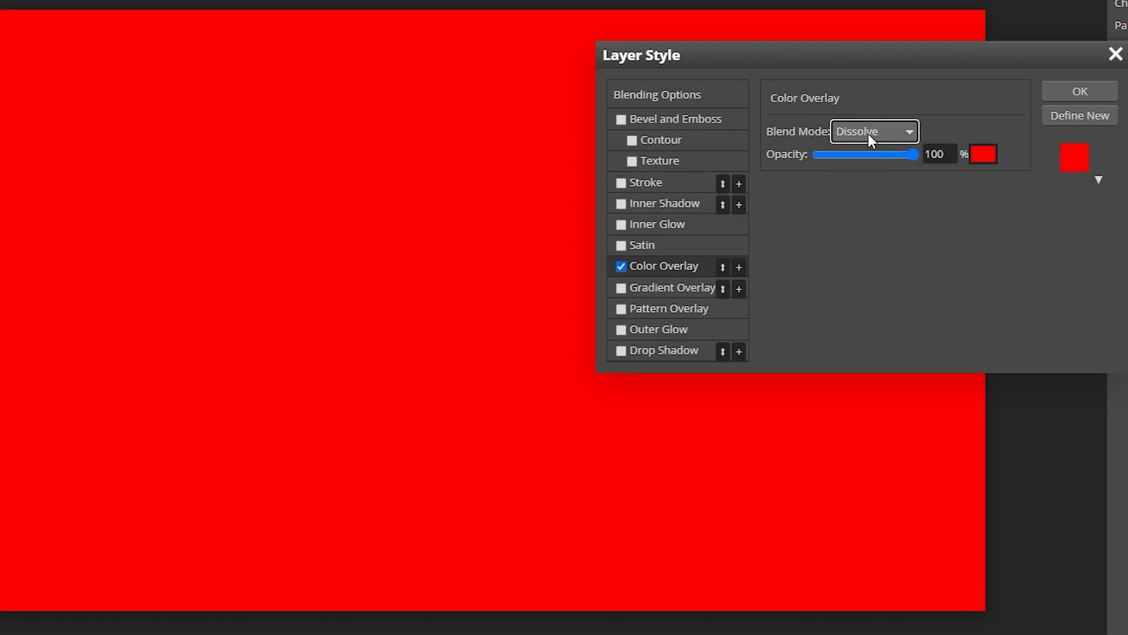
left_click(868, 133)
left_click(855, 196)
left_click(876, 137)
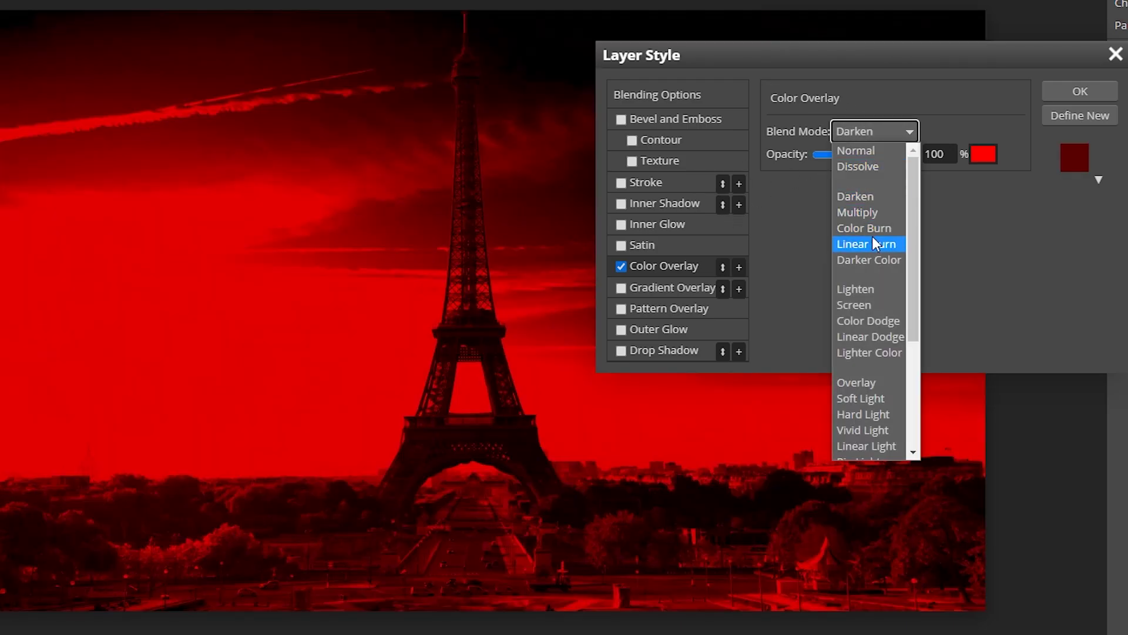
left_click(871, 242)
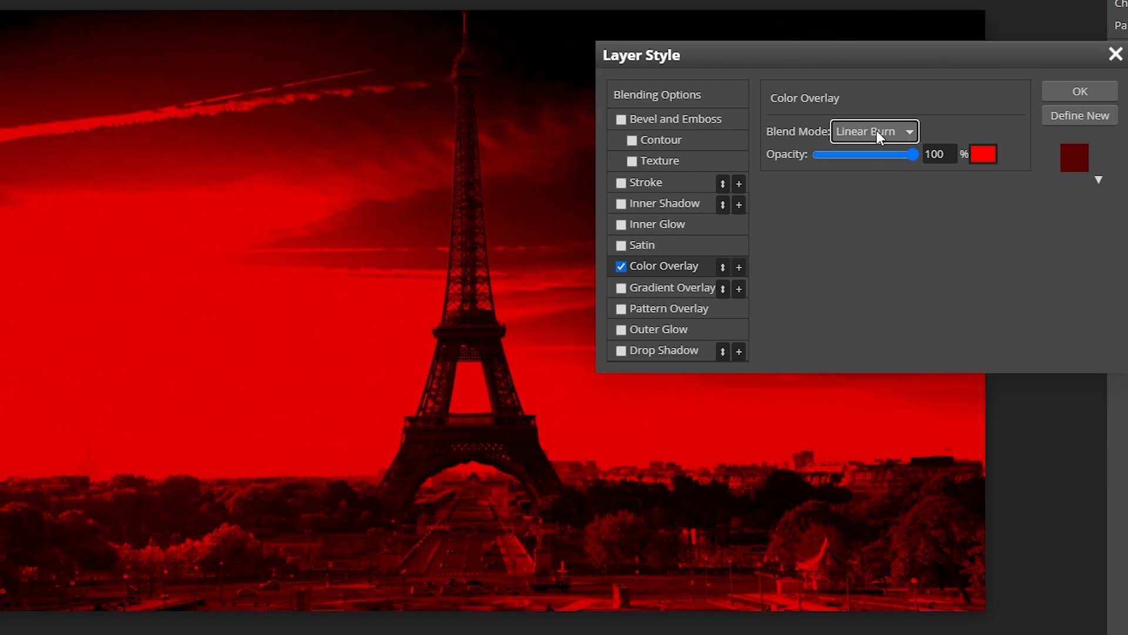
left_click(876, 131)
left_click(868, 289)
left_click(868, 133)
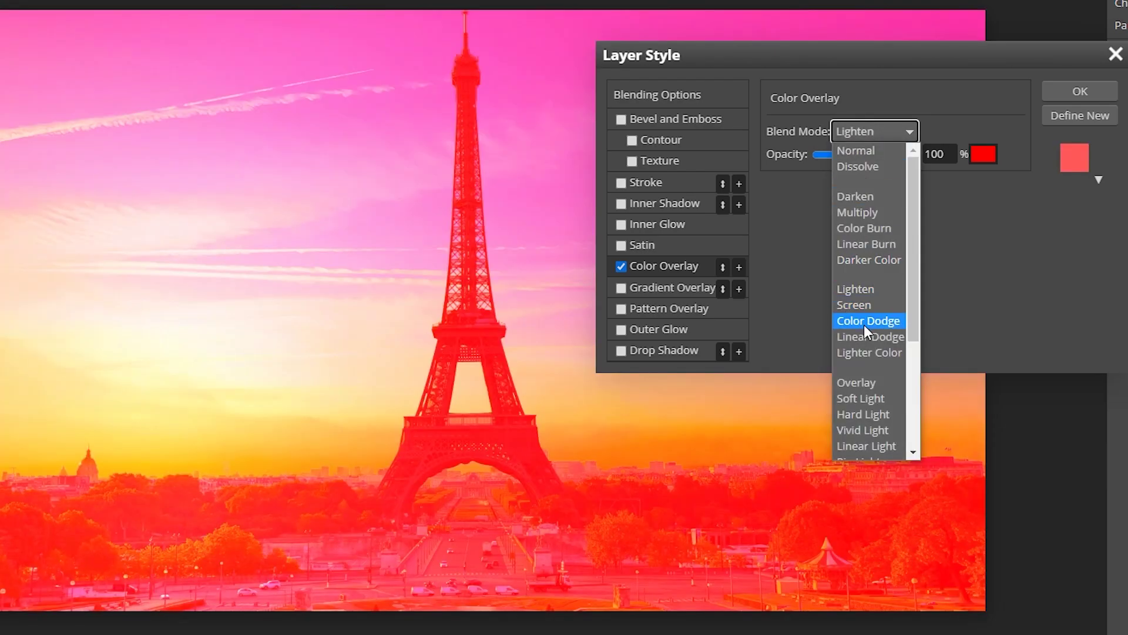
left_click(864, 325)
left_click(874, 133)
left_click(768, 423)
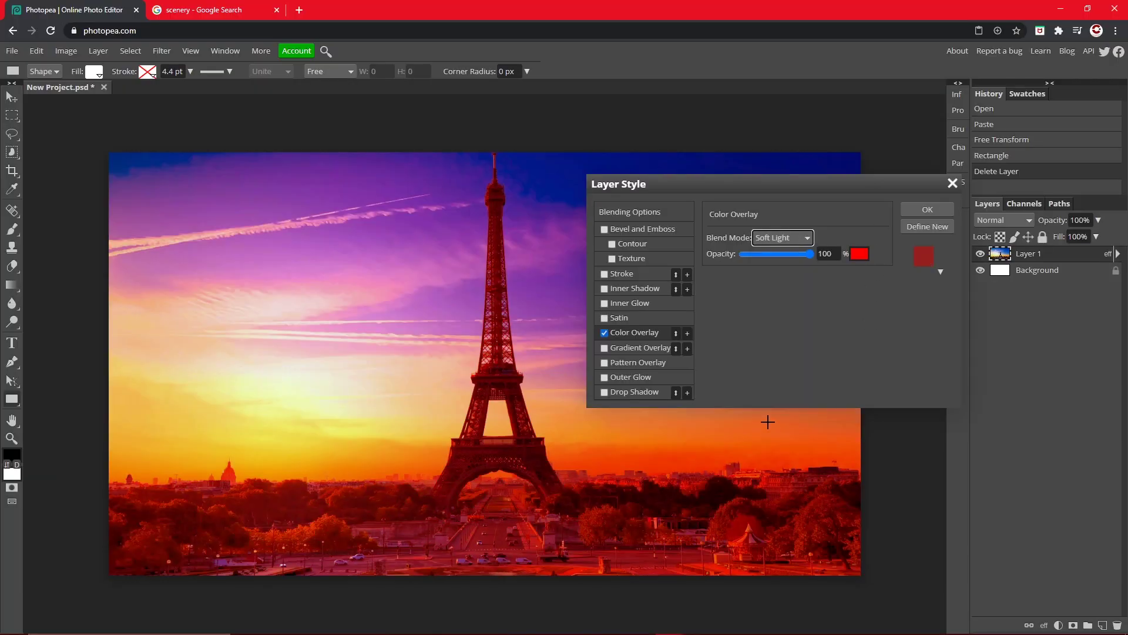
left_click(783, 237)
left_click(777, 292)
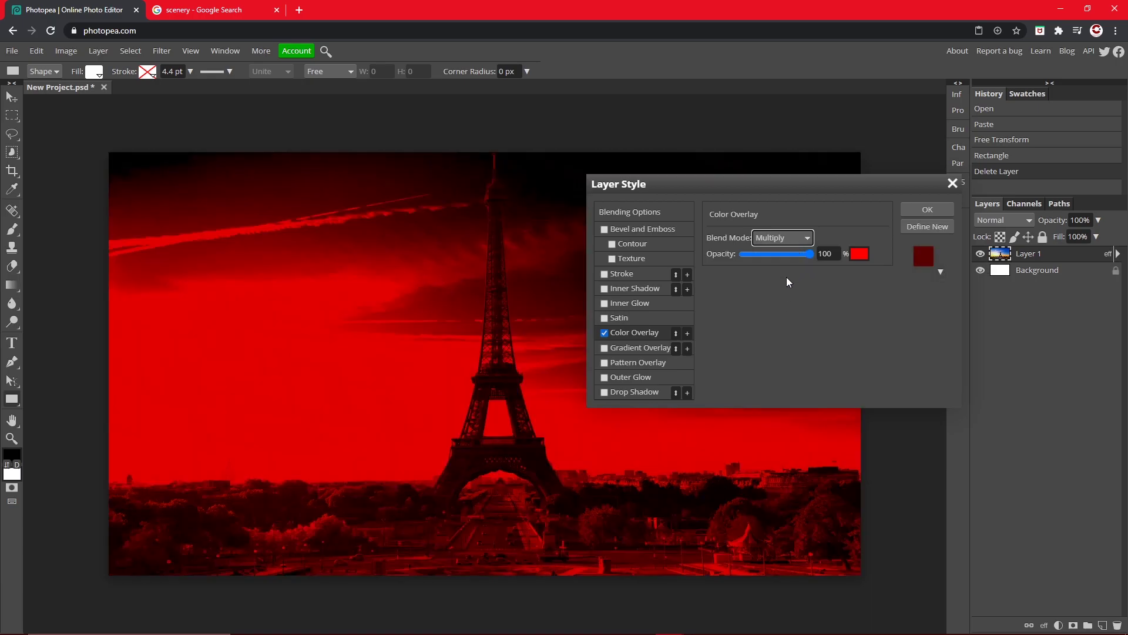
Fade the colour overlay's opacity and recolour it green in the Color Picker
mouse_move(809, 253)
left_mouse_down()
mouse_move(717, 255)
mouse_move(839, 243)
left_mouse_up()
left_click(859, 254)
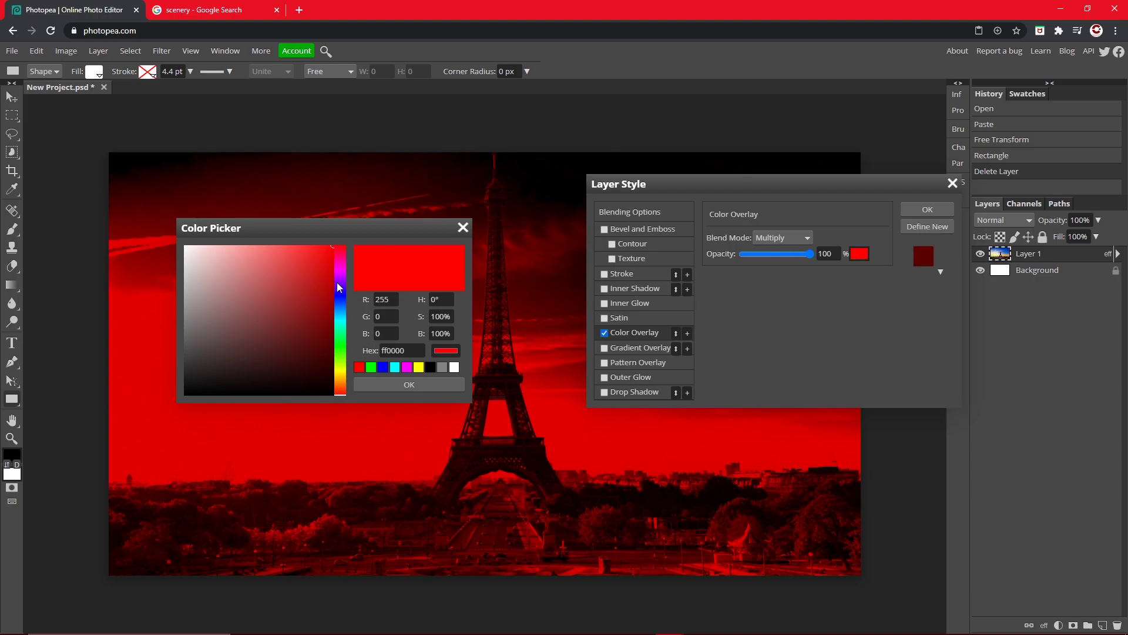
mouse_move(337, 286)
left_mouse_down()
mouse_move(349, 414)
mouse_move(349, 304)
mouse_move(343, 336)
left_mouse_up()
left_click(411, 384)
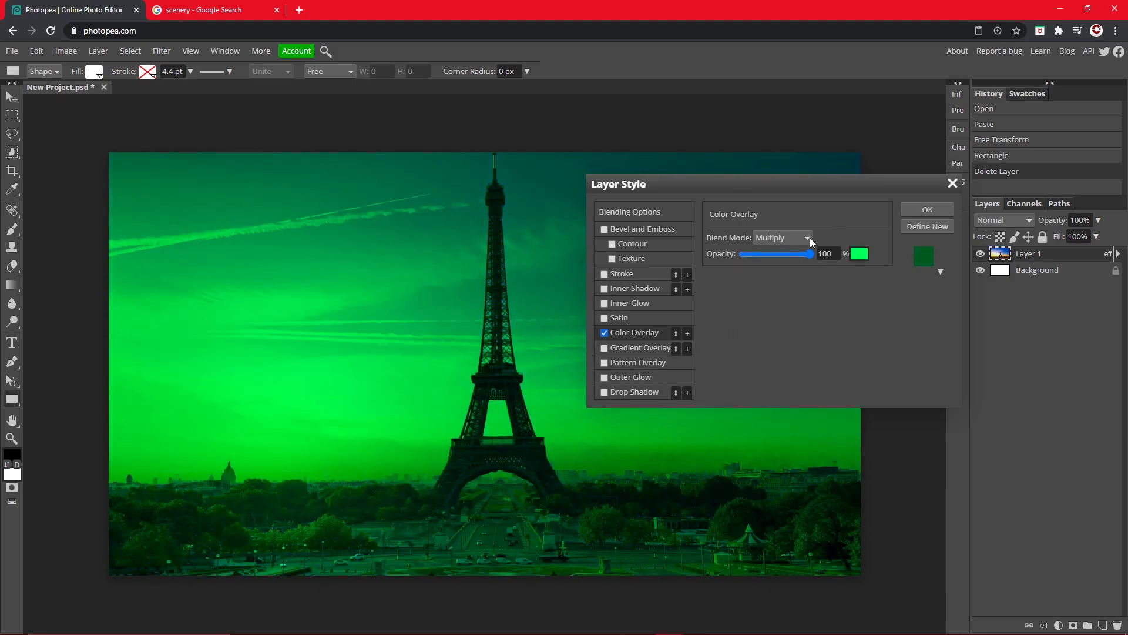
mouse_move(799, 253)
left_mouse_down()
mouse_move(762, 255)
mouse_move(799, 252)
left_mouse_up()
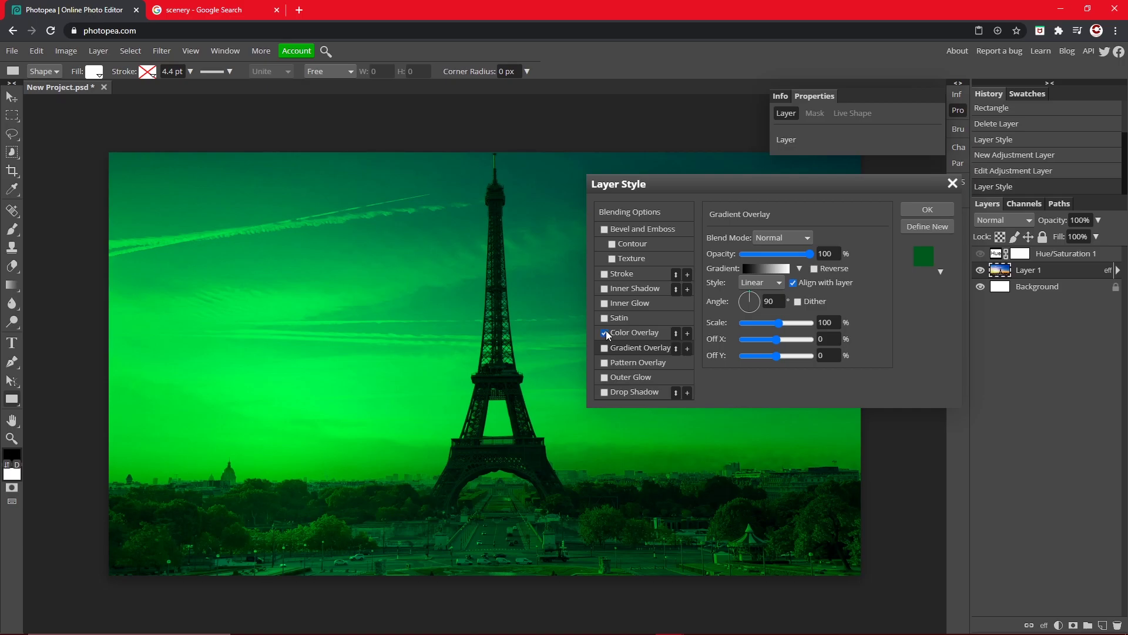
Replace the colour overlay with a gradient overlay set to Multiply
left_click(605, 333)
left_click(633, 348)
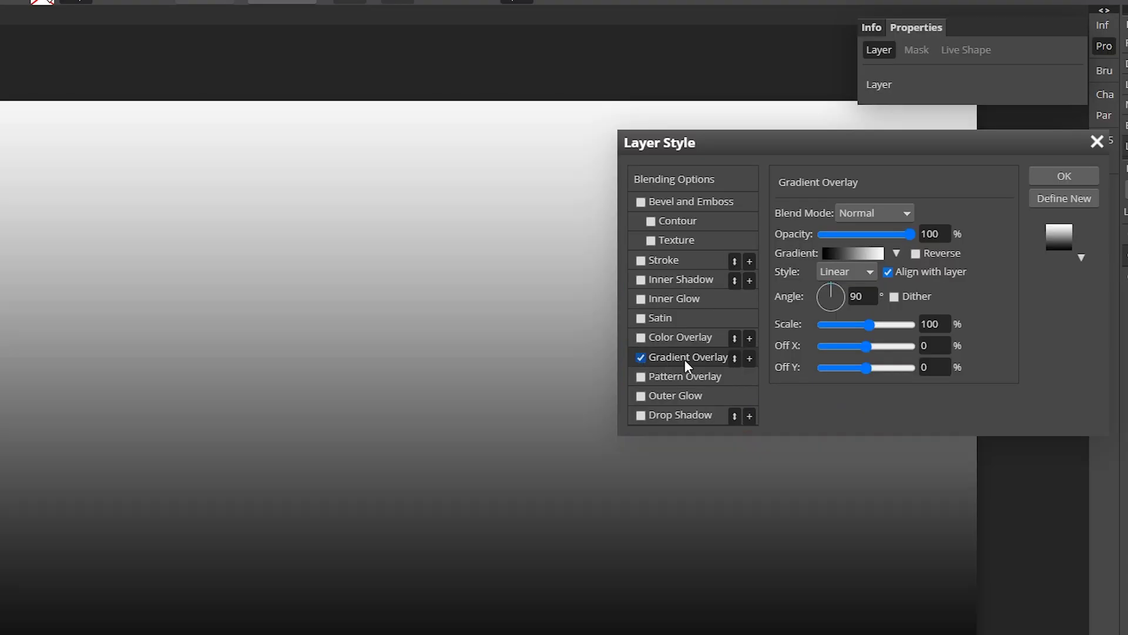
left_click(867, 214)
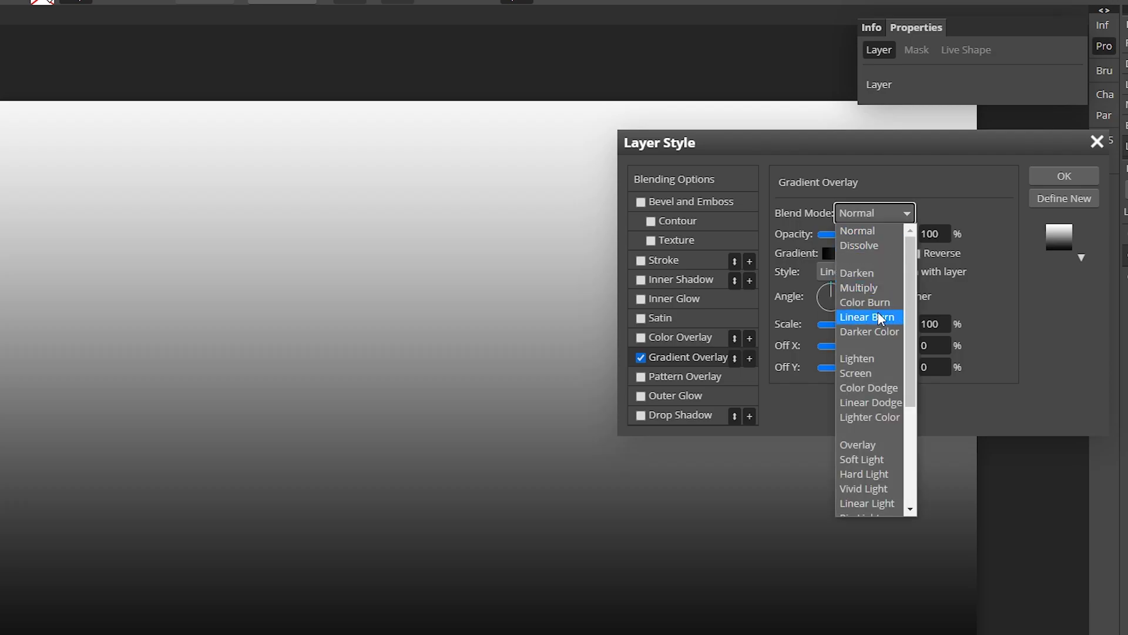
key("Escape")
key("Down")
key("Down")
key("Down")
Make the gradient's first stop green and its white end stop cyan
left_click(766, 268)
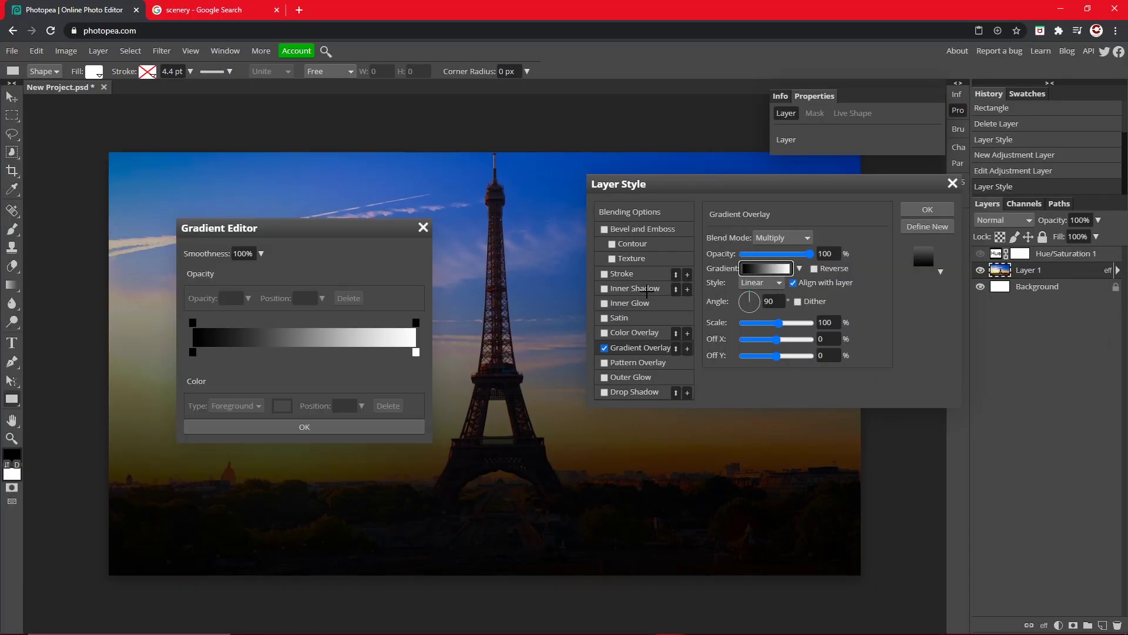
double_click(192, 352)
left_click(411, 407)
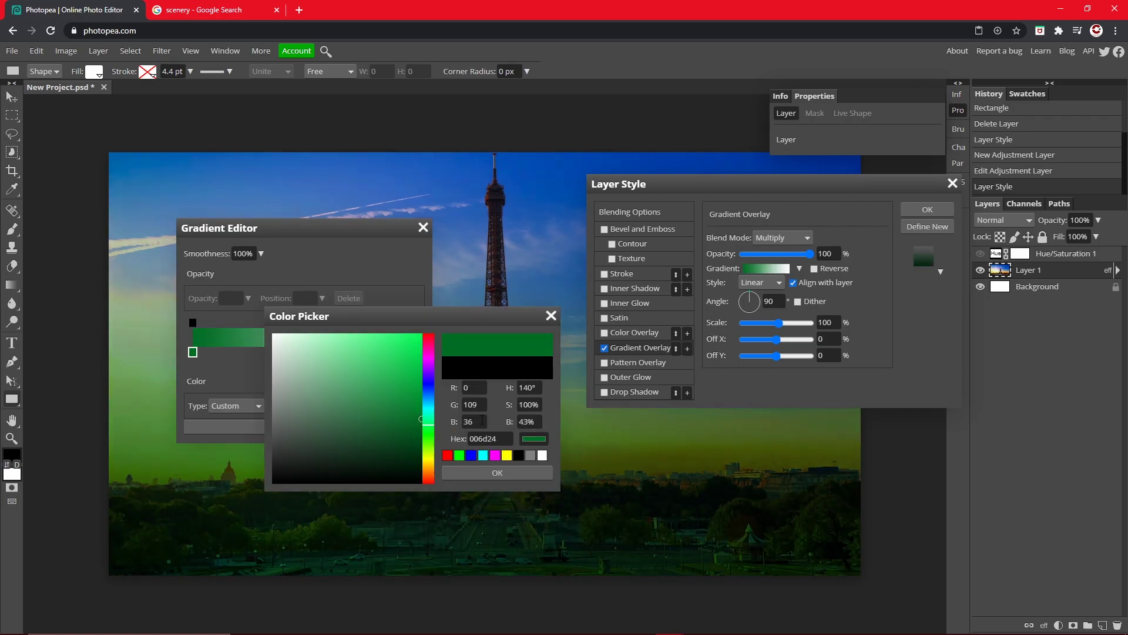
left_click(497, 473)
left_click(416, 352)
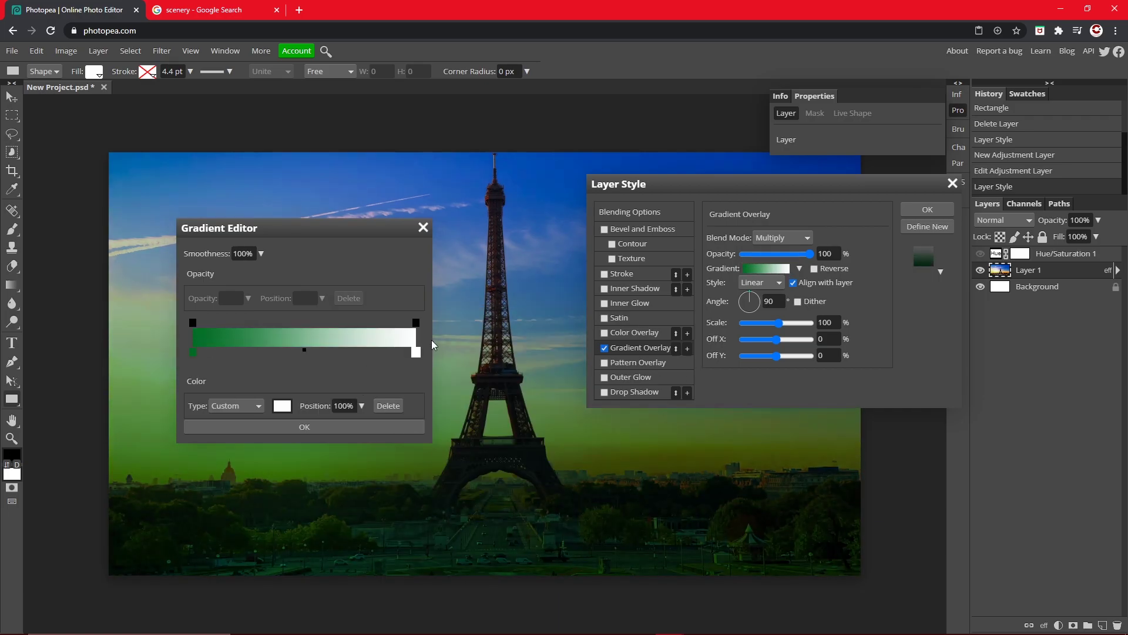
double_click(417, 353)
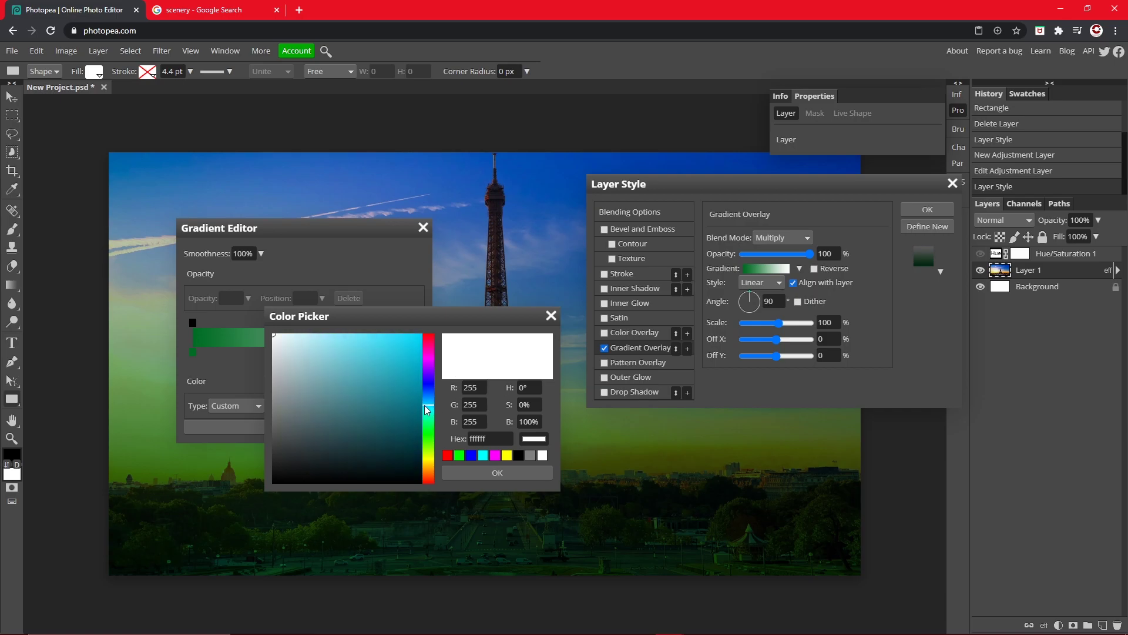
left_click(414, 343)
left_click(498, 473)
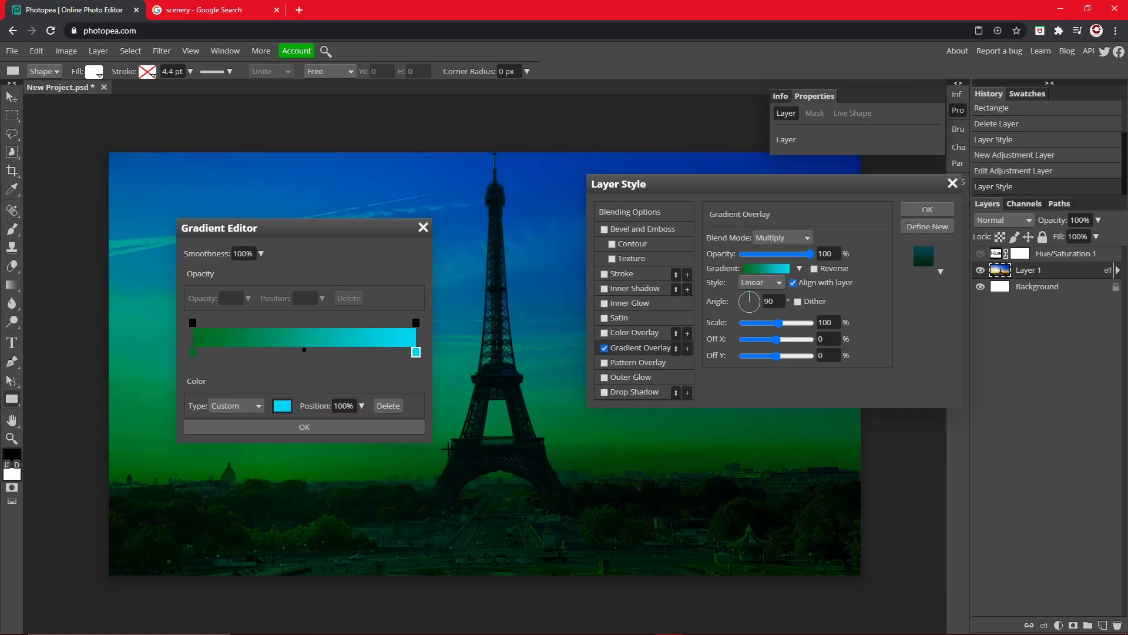
Adjust the start stop's hue and brighten its green
left_click(194, 352)
double_click(195, 352)
mouse_move(429, 414)
left_mouse_down()
mouse_move(429, 484)
mouse_move(431, 424)
left_mouse_up()
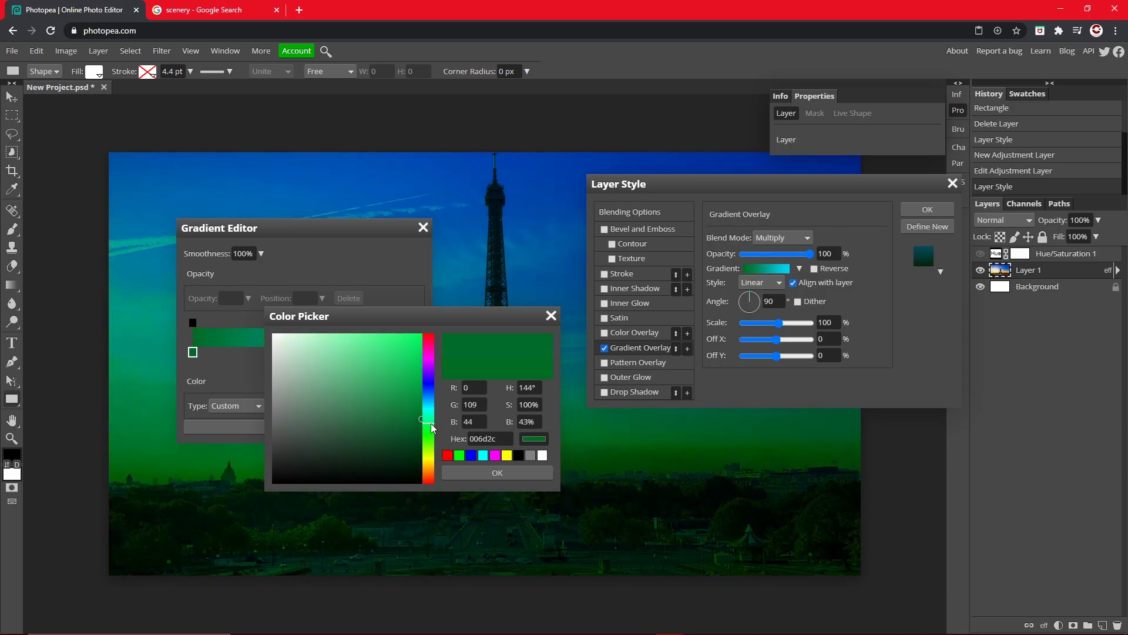
left_click(471, 472)
double_click(193, 352)
left_click_drag(290, 403, 413, 334)
Accept the brighter green-to-cyan gradient and set the overlay scale to 72%
left_click(472, 473)
left_click(305, 427)
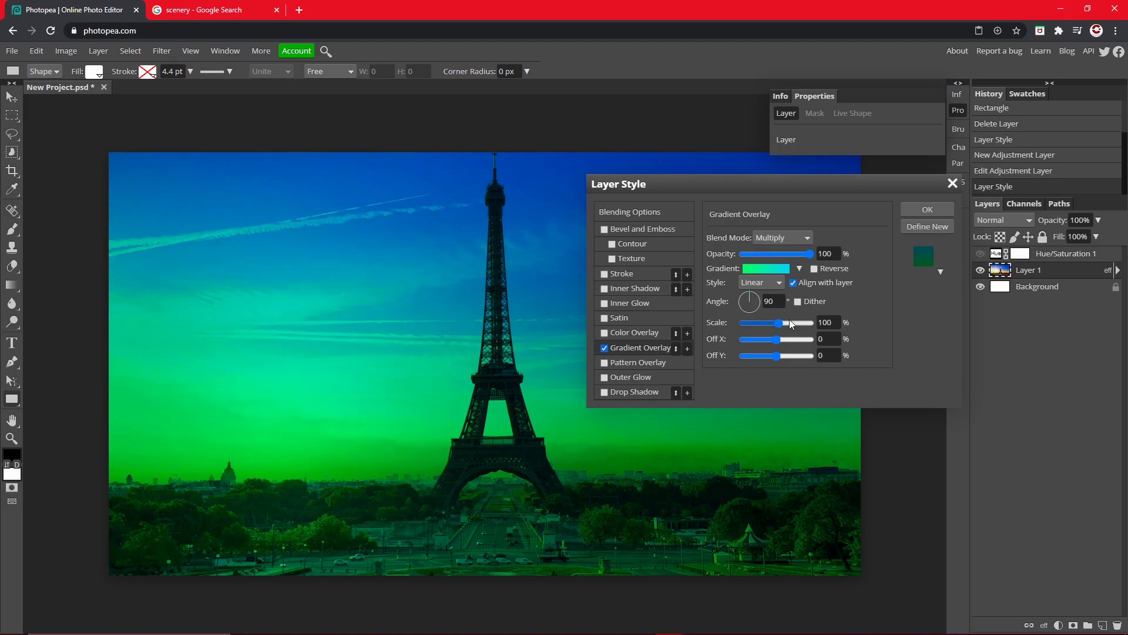
mouse_move(777, 326)
left_mouse_down()
mouse_move(856, 312)
mouse_move(702, 336)
mouse_move(869, 333)
left_mouse_up()
left_click_drag(744, 323, 775, 324)
mouse_move(809, 254)
left_mouse_down()
mouse_move(728, 257)
mouse_move(824, 258)
left_mouse_up()
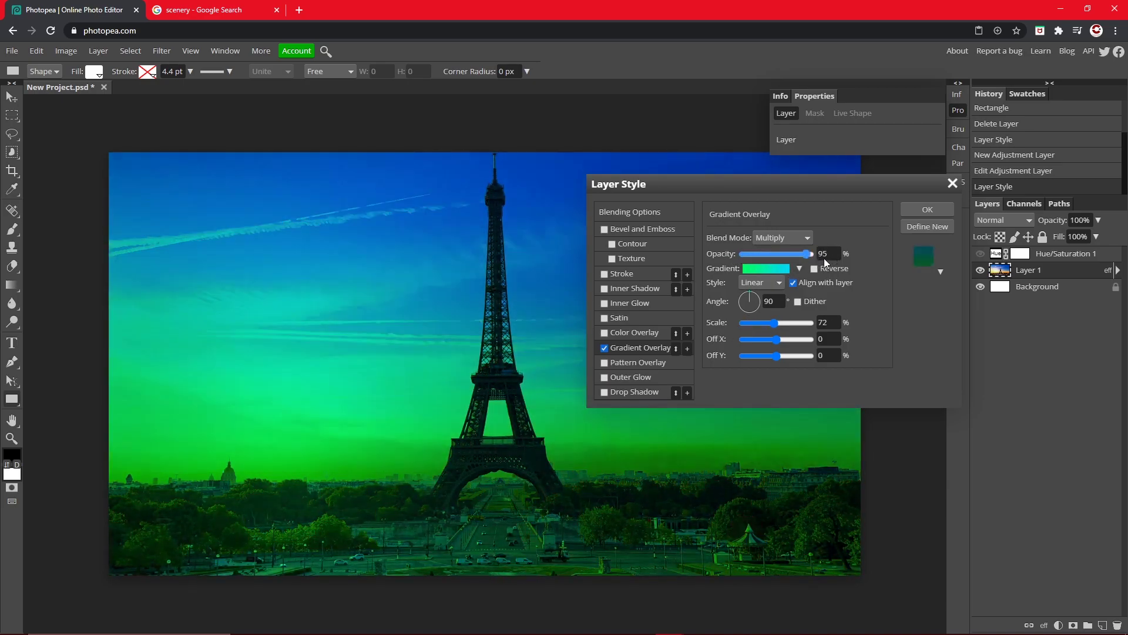
left_click(759, 282)
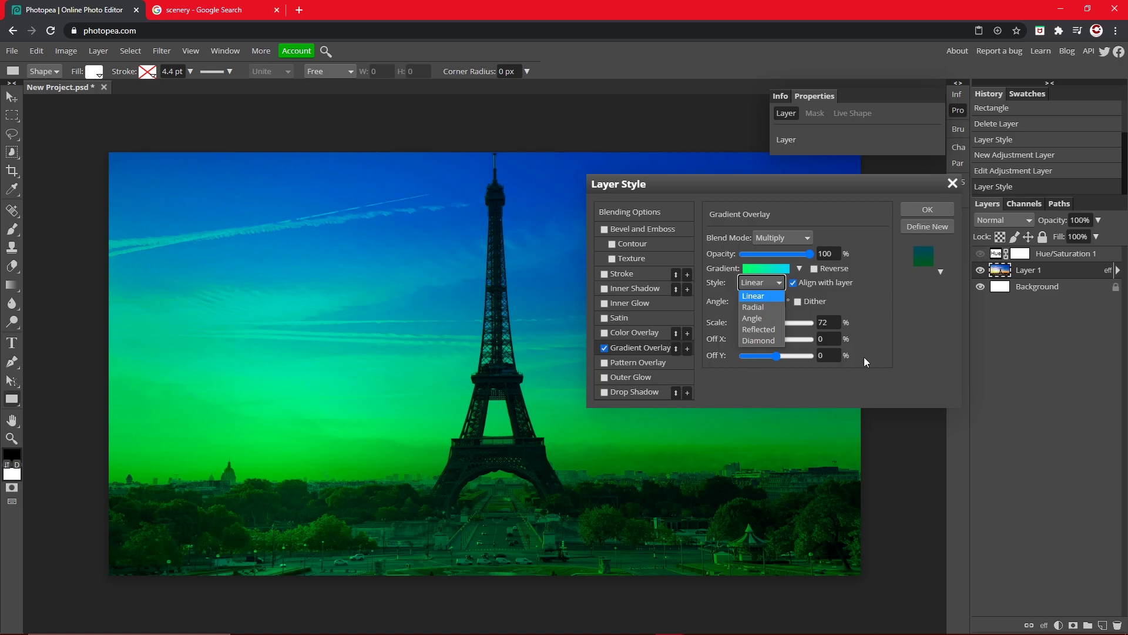
Make the gradient overlay radial, toggle Reverse on then off, and settle at about 163% scale
left_click(754, 307)
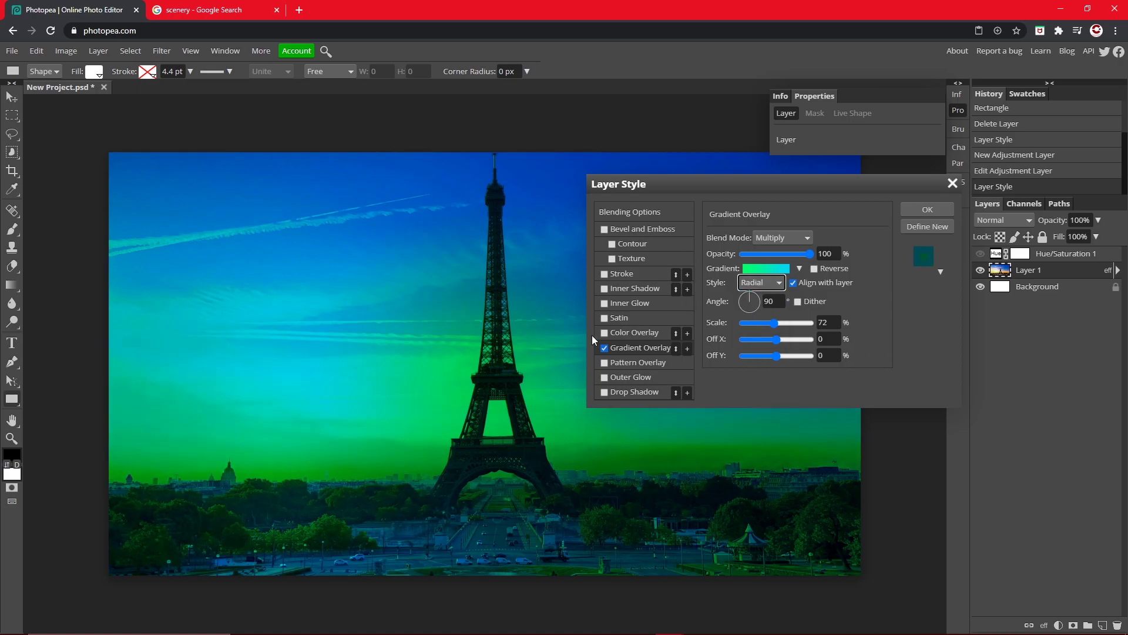
left_click(815, 268)
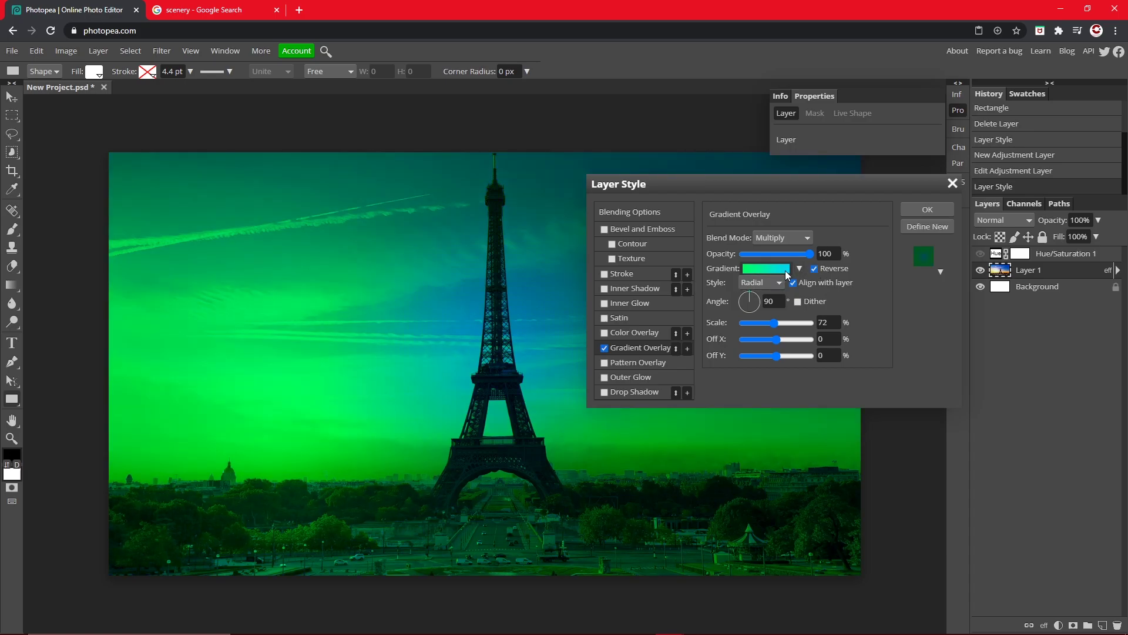
mouse_move(774, 323)
left_mouse_down()
mouse_move(809, 320)
mouse_move(797, 322)
left_mouse_up()
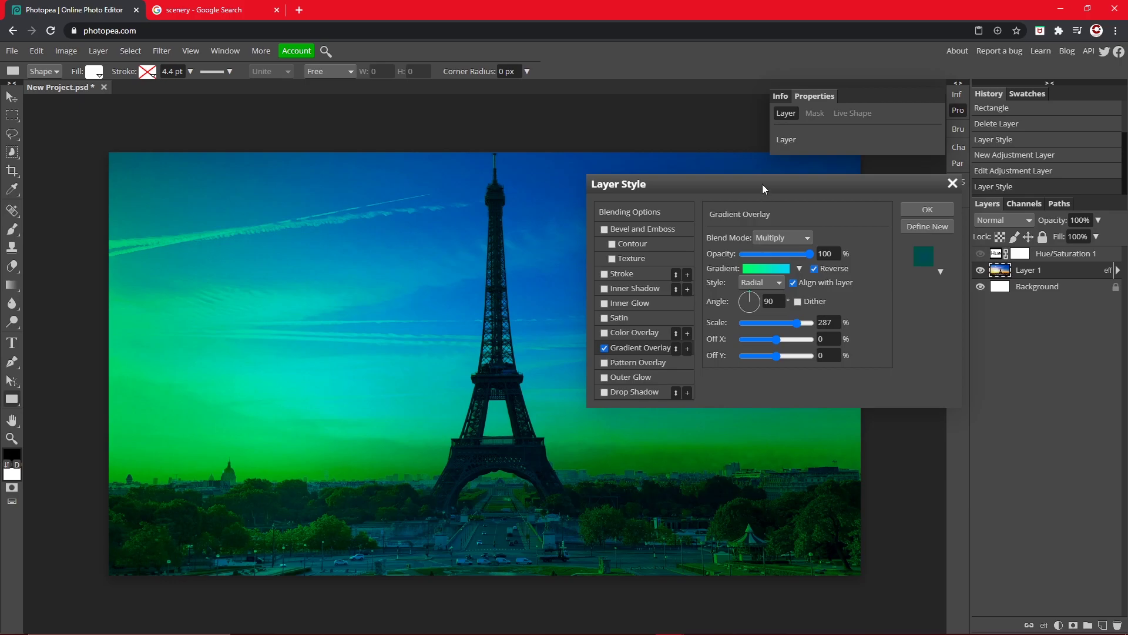
left_click_drag(763, 185, 924, 363)
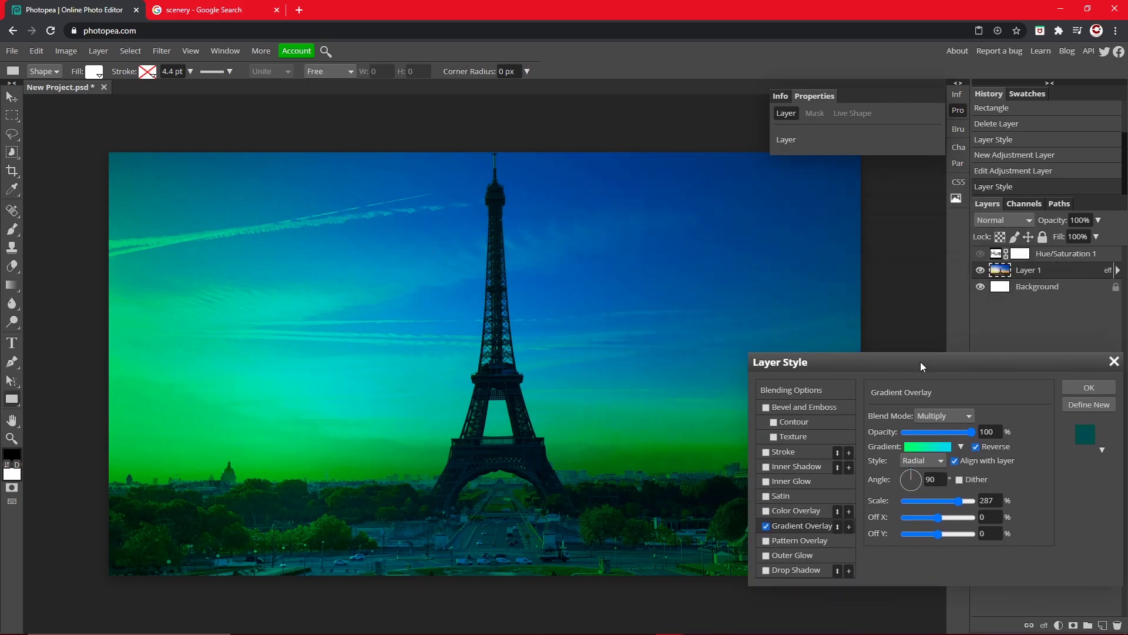
left_click_drag(920, 361, 834, 264)
mouse_move(863, 400)
left_mouse_down()
mouse_move(808, 401)
mouse_move(859, 402)
mouse_move(863, 390)
left_mouse_up()
Replace the gradient overlay with a green Multiply colour overlay at 100%
left_click(891, 348)
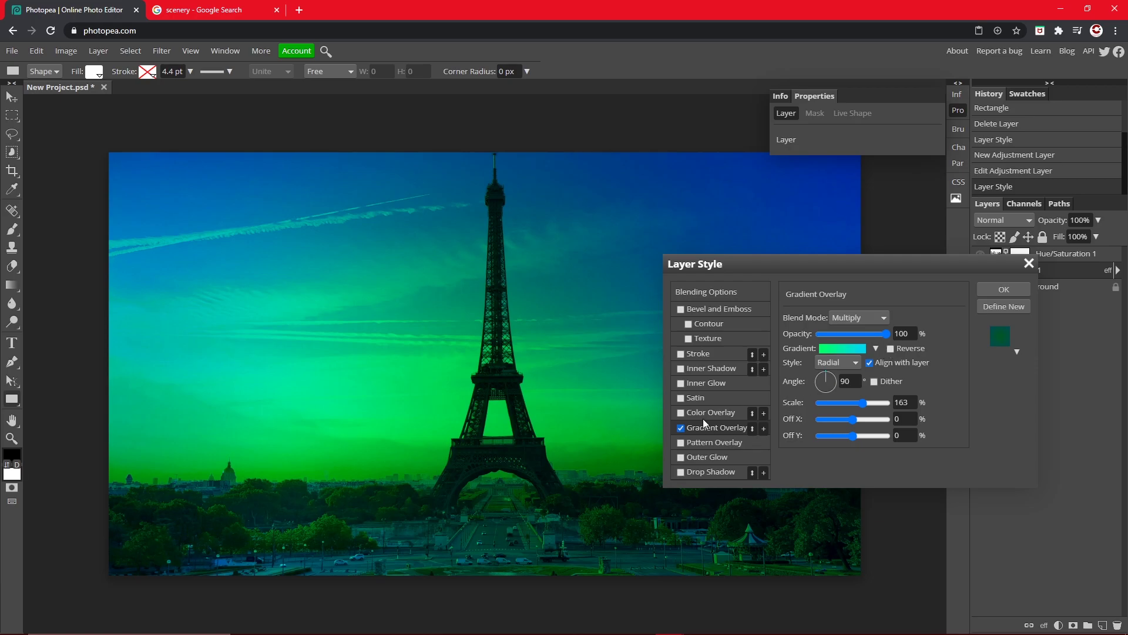
left_click(681, 427)
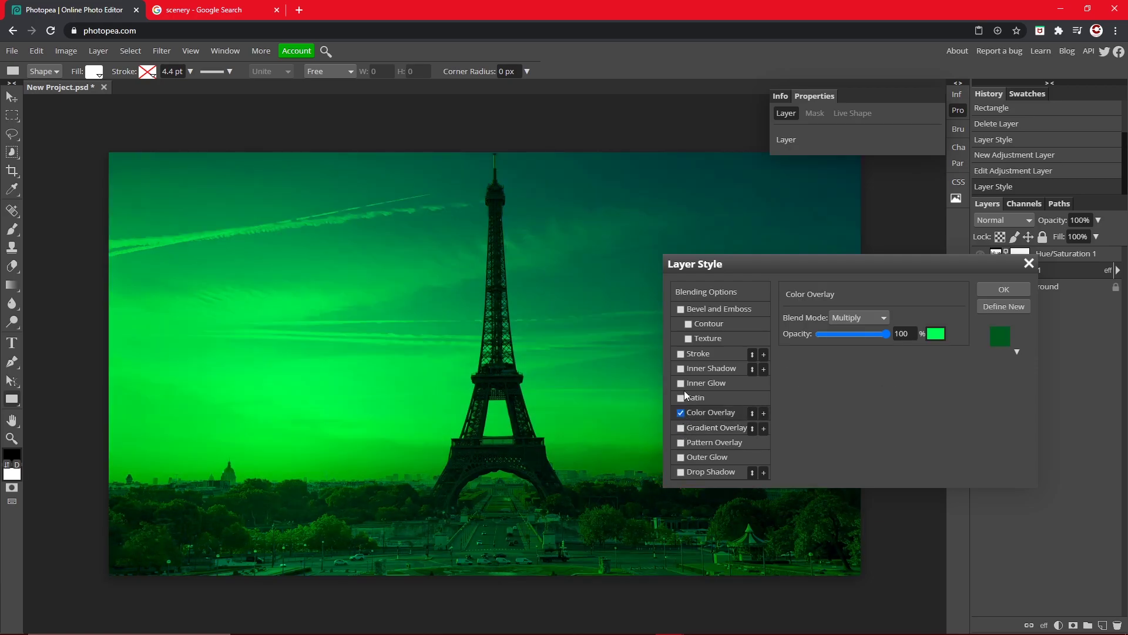